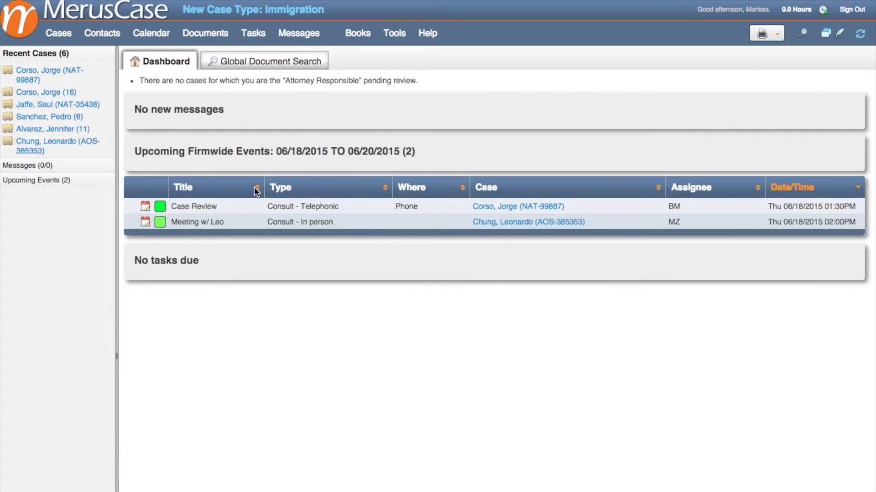
# Step: Start a new Immigration case and enter the beneficiary's first and last name
pyautogui.click(58, 34)
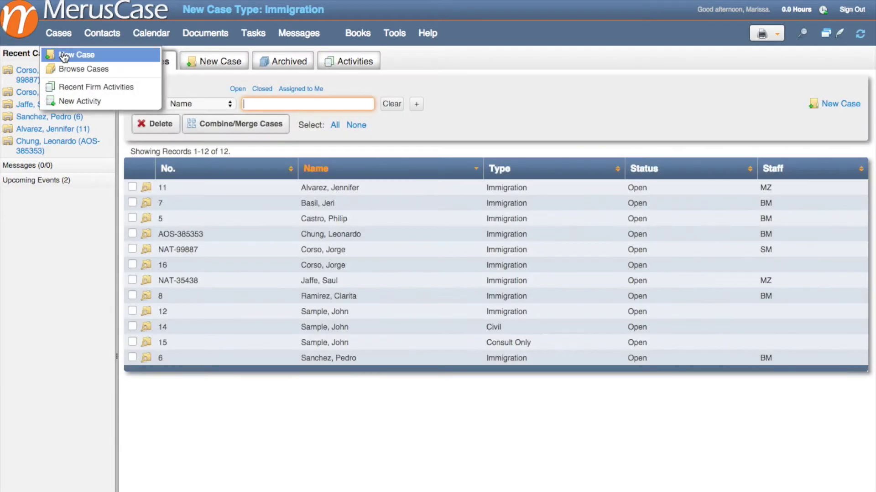
pyautogui.click(64, 55)
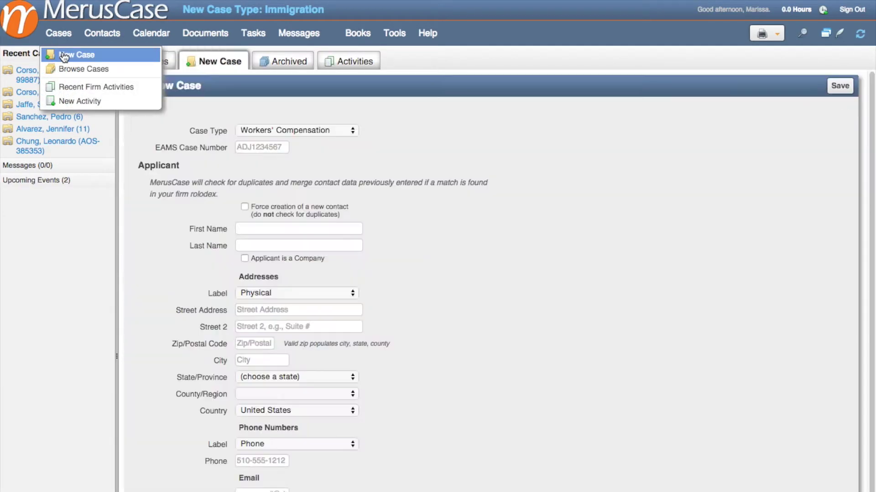
pyautogui.click(250, 133)
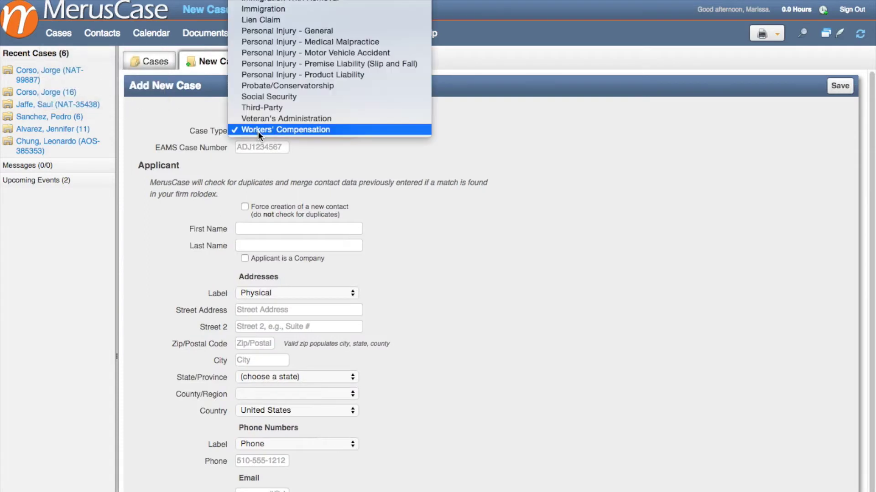
pyautogui.click(254, 12)
pyautogui.click(261, 213)
pyautogui.press('Tab')
# Step: Enter a 10000 'U visa' charge and a 2500 'Intake payment' with its check number, then save
pyautogui.click(626, 177)
pyautogui.write('10000')
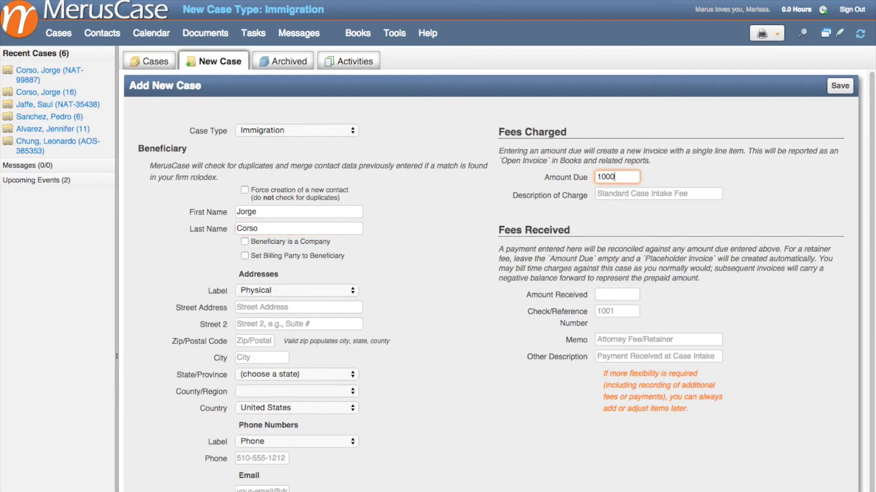
pyautogui.click(597, 194)
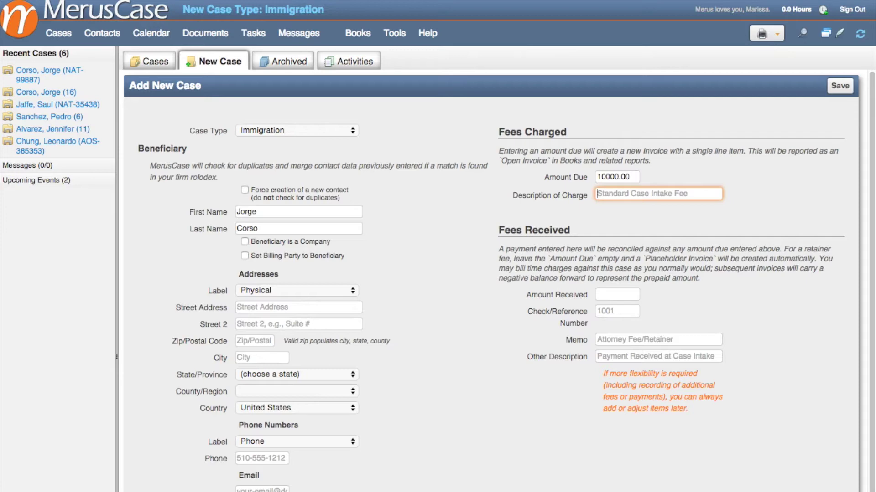
pyautogui.write('U visa')
pyautogui.press('Tab')
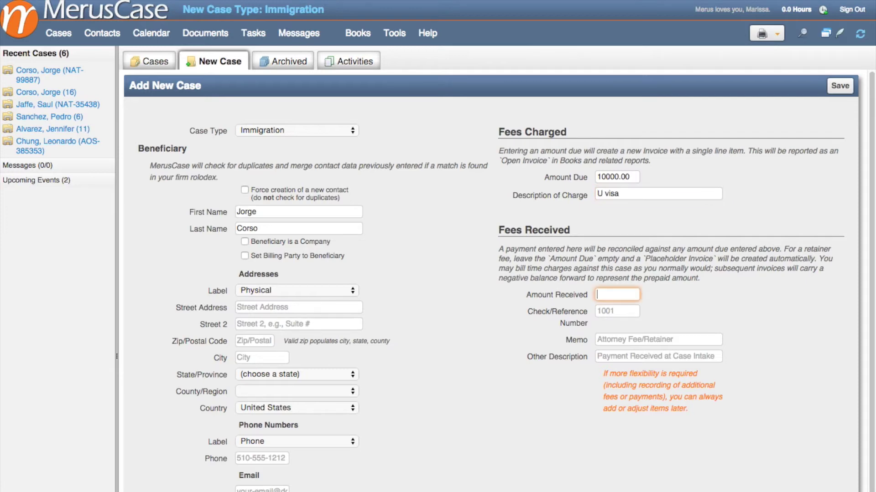
pyautogui.write('2500')
pyautogui.press('Tab')
pyautogui.write('12')
pyautogui.press('Tab')
pyautogui.press('Tab')
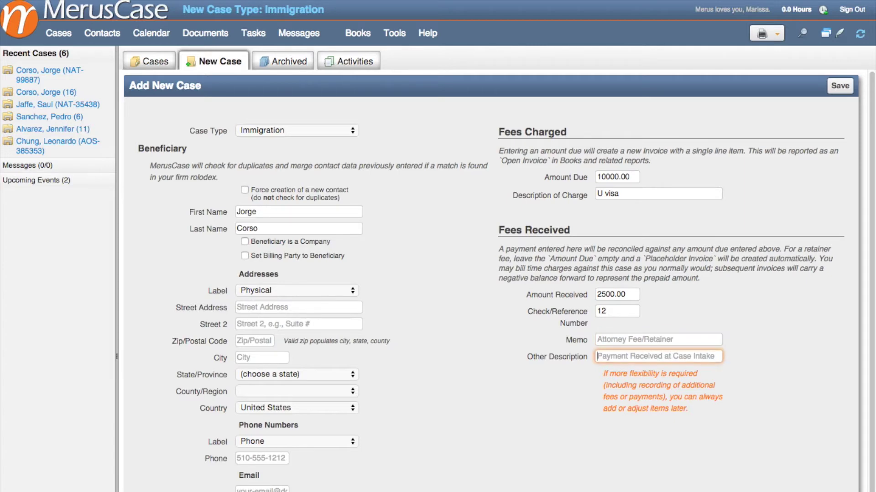
pyautogui.write('Intake payment')
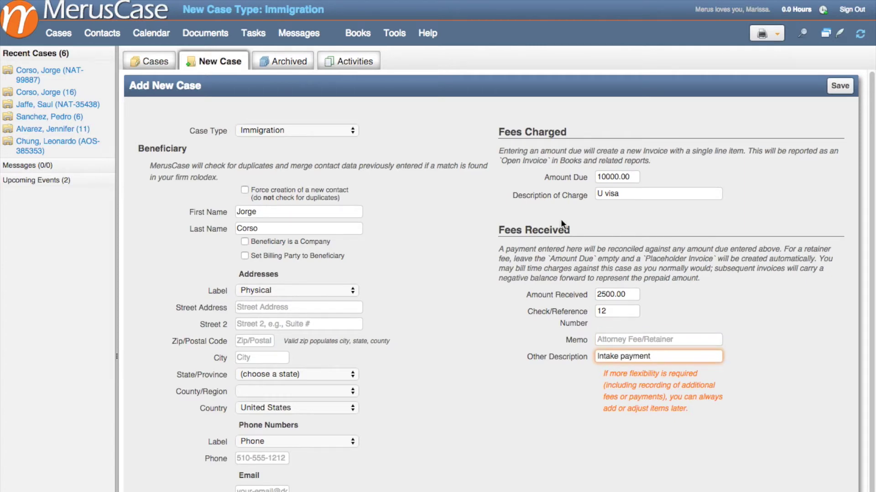
pyautogui.click(838, 86)
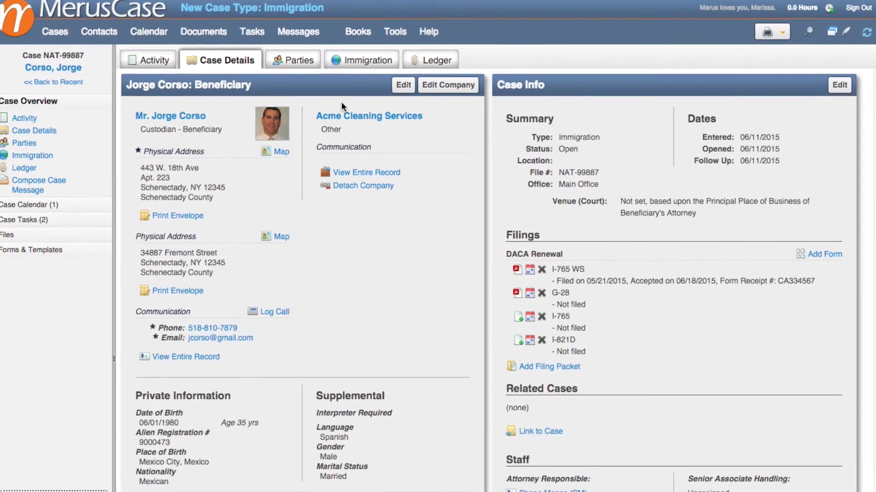
# Step: Switch to the case's Immigration tab to view client details, previous address and employment history
pyautogui.click(360, 65)
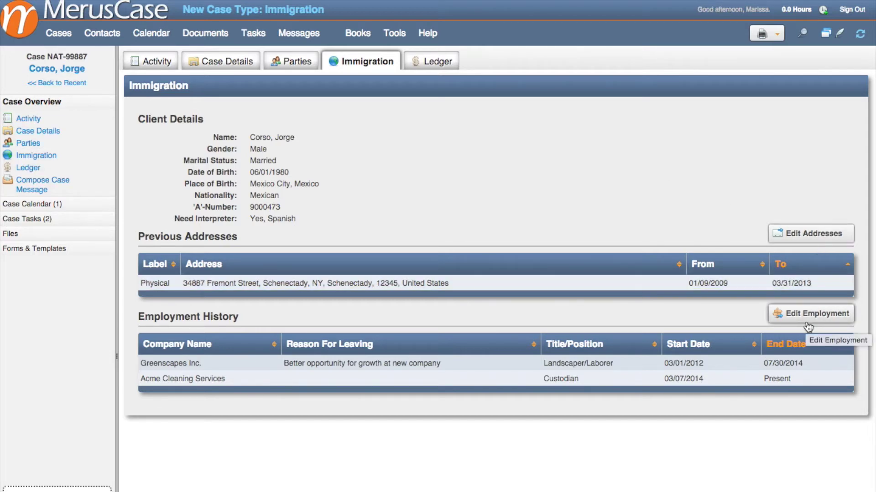
# Step: In Case Details, add a new address with the beneficiary's street and zip code
pyautogui.click(218, 64)
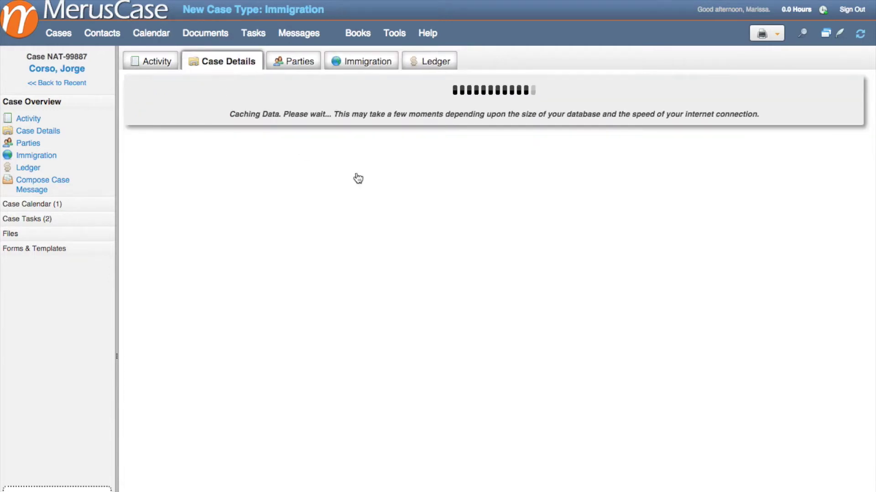
pyautogui.scroll(-9, 250, 282)
pyautogui.scroll(4, 250, 282)
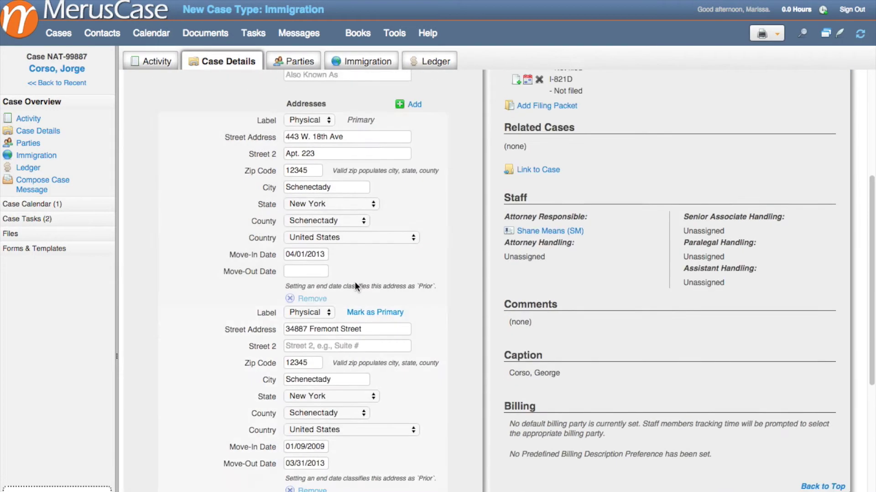
pyautogui.click(413, 159)
pyautogui.click(285, 98)
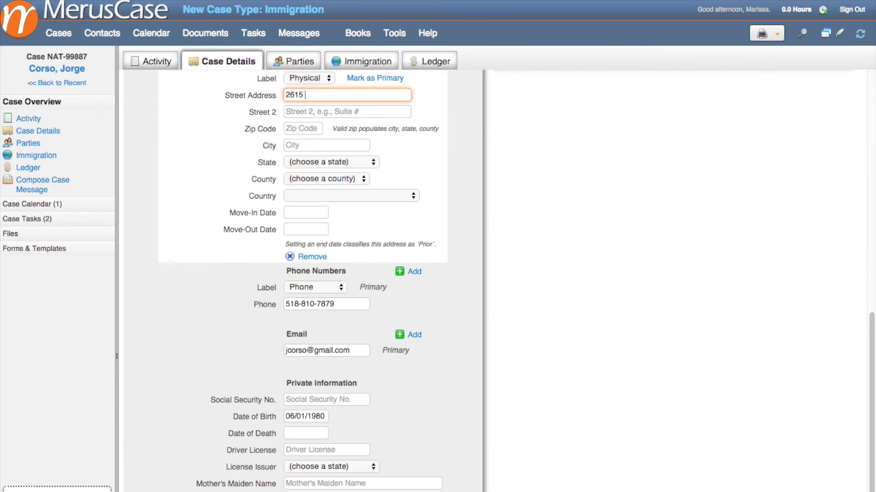
pyautogui.press('Tab')
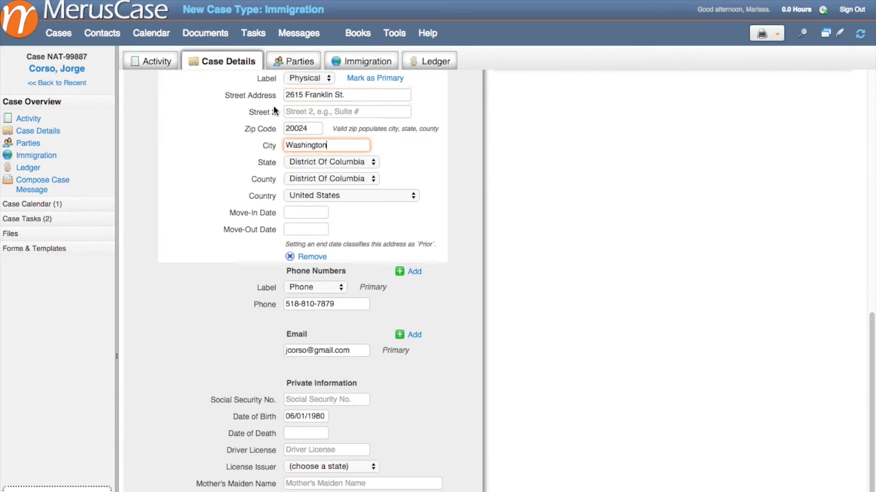
# Step: Set the new address's move-in date to 06/01/2015 and move-out date to 06/10/2015, then save
pyautogui.click(305, 213)
pyautogui.click(314, 257)
pyautogui.press('Tab')
pyautogui.click(346, 286)
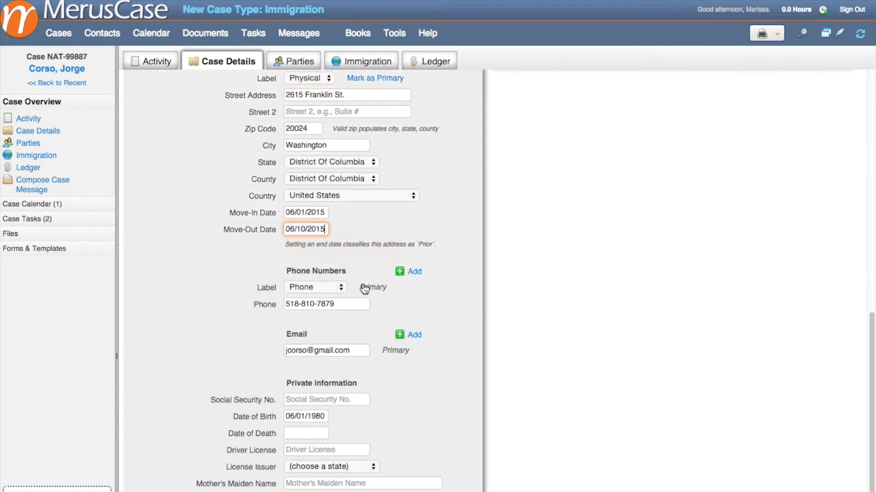
pyautogui.scroll(5, 387, 275)
pyautogui.scroll(5, 386, 276)
pyautogui.click(401, 85)
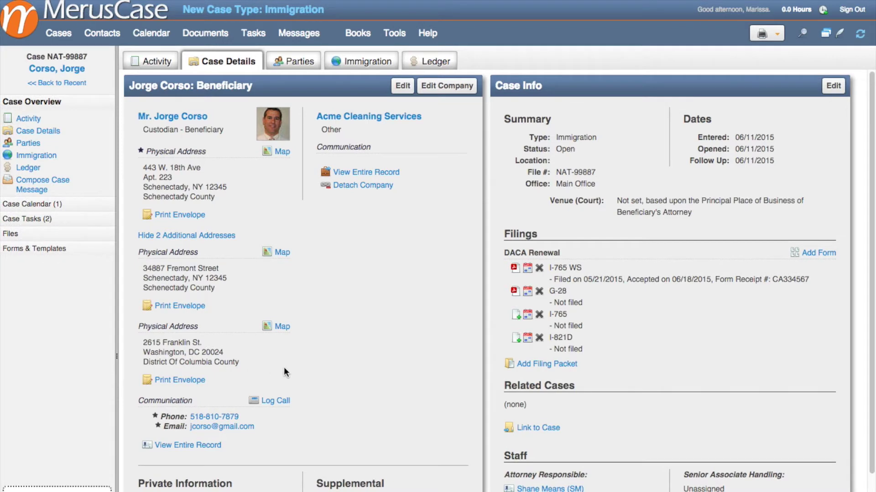
# Step: Add a U Visa filing packet including Optional I-912 and open its G-28 form
pyautogui.click(547, 367)
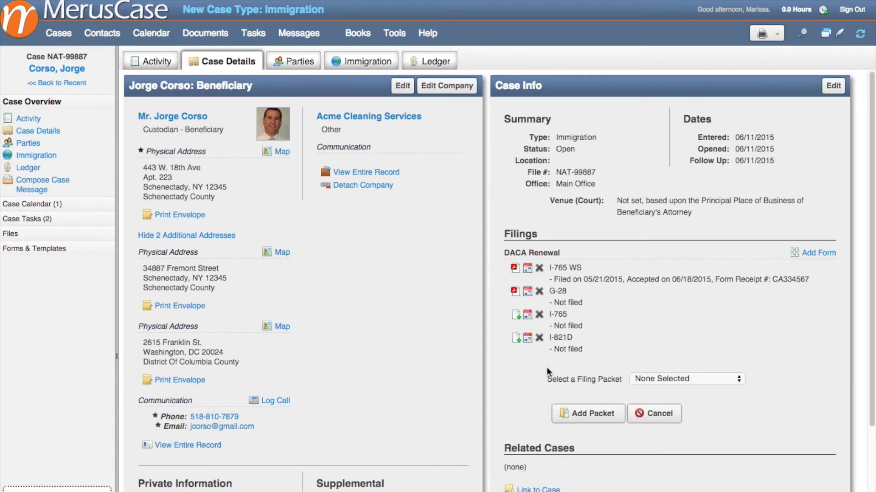
pyautogui.click(662, 382)
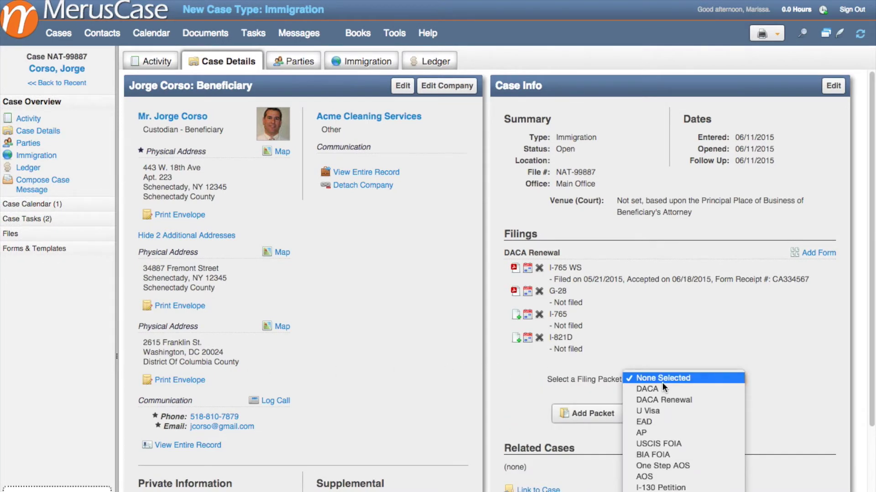
pyautogui.click(656, 409)
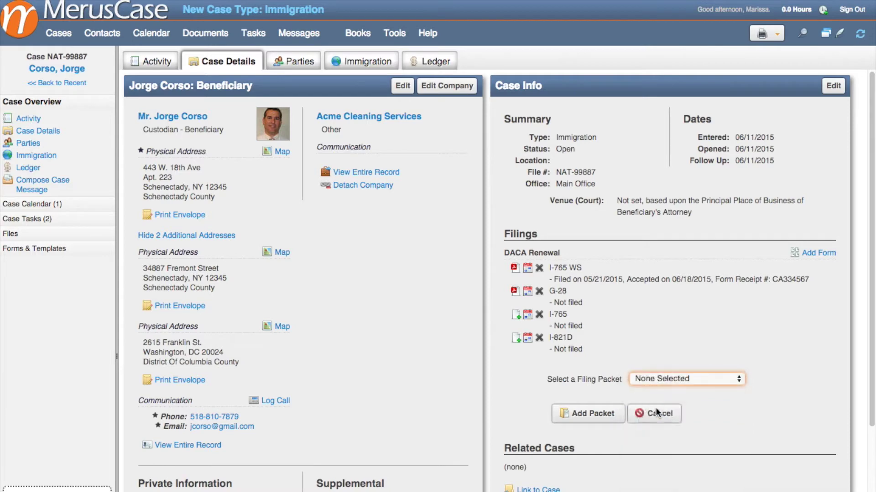
pyautogui.scroll(-2, 650, 412)
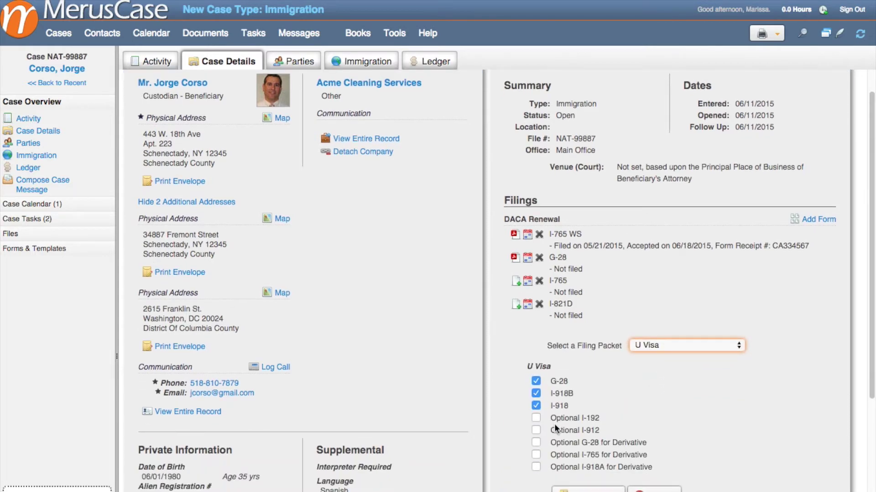
pyautogui.click(537, 431)
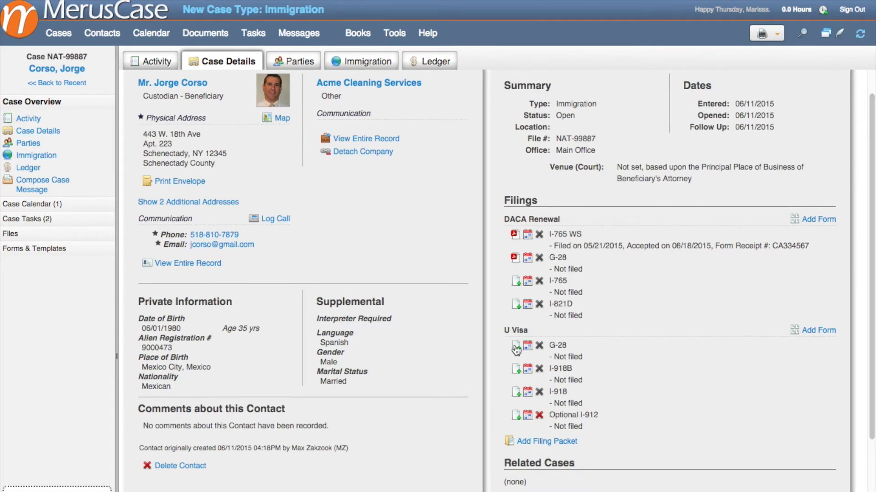
pyautogui.click(516, 349)
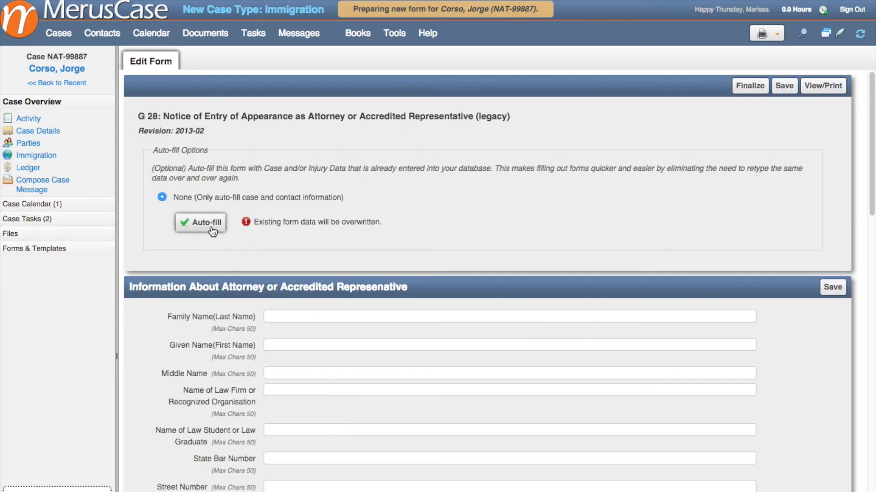
# Step: Auto-fill the G-28 with the case data and save the attorney information section
pyautogui.click(204, 225)
pyautogui.scroll(-10, 209, 240)
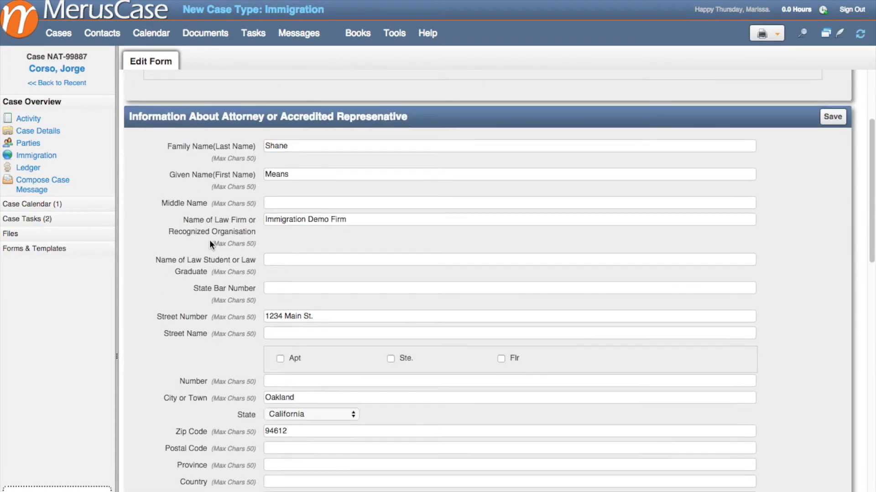
pyautogui.scroll(-3, 209, 242)
pyautogui.click(832, 382)
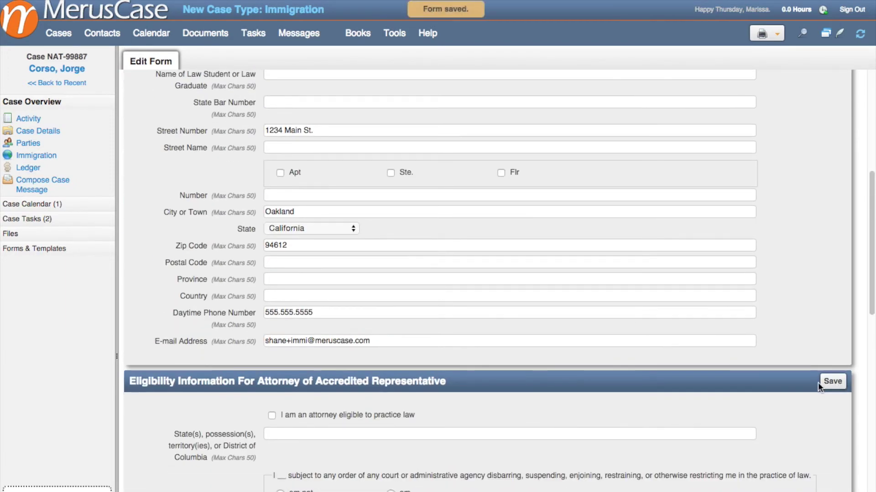
# Step: Declare the attorney eligible in California, answer the court-order question with 'am', save and finalize
pyautogui.click(271, 416)
pyautogui.click(290, 434)
pyautogui.write('California')
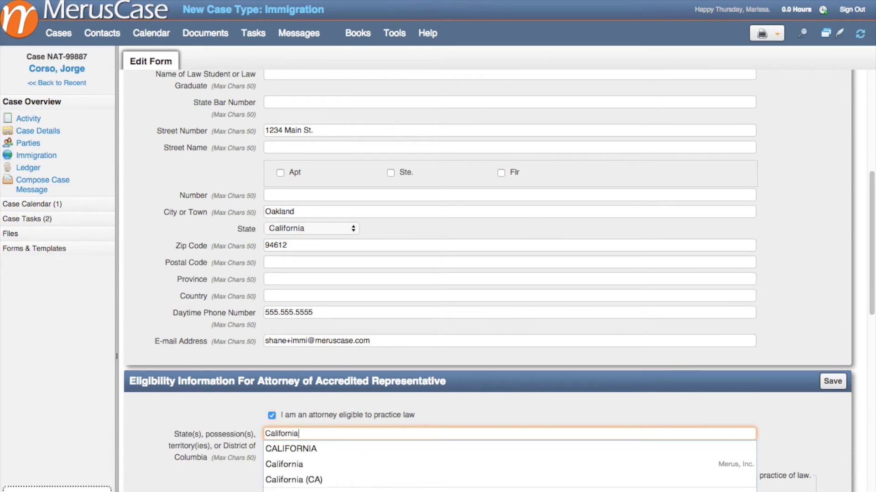
pyautogui.press('Escape')
pyautogui.click(391, 490)
pyautogui.scroll(-4, 294, 378)
pyautogui.click(294, 378)
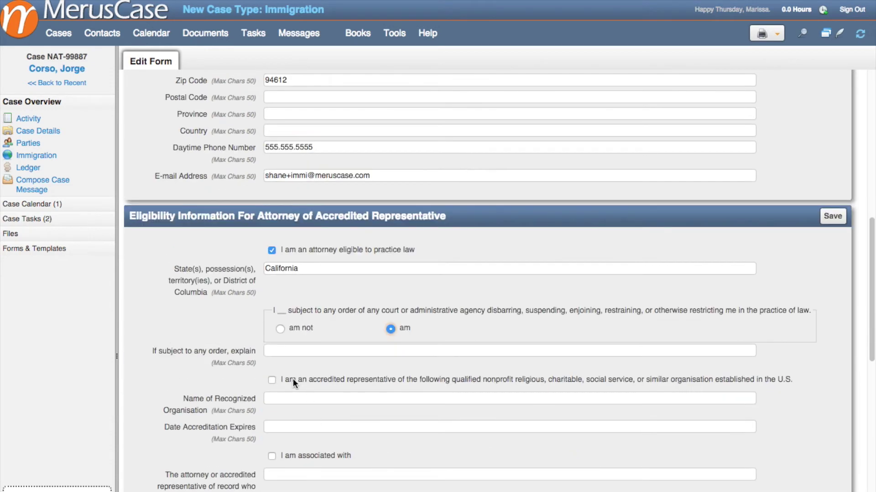
pyautogui.scroll(-10, 292, 410)
pyautogui.click(831, 377)
pyautogui.scroll(20, 825, 379)
pyautogui.click(748, 87)
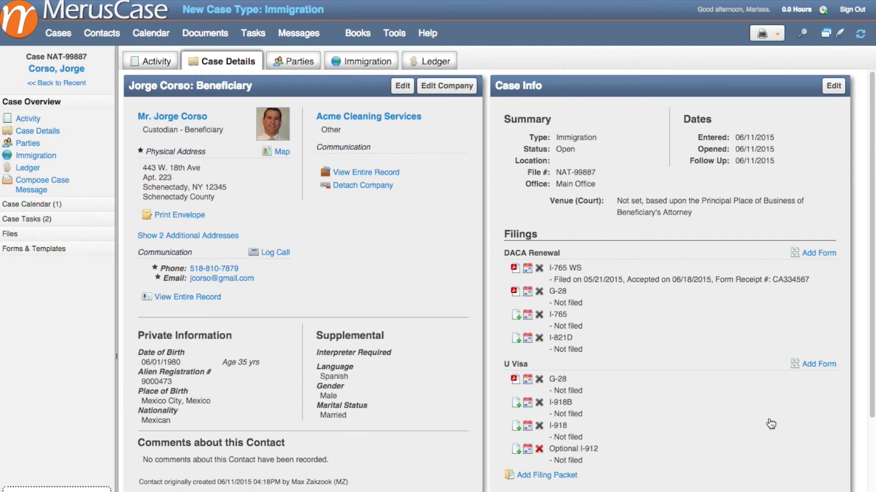
# Step: Add a Naturalization packet with G-28, N-400 and Optional I-912 to the case filings
pyautogui.scroll(-2, 753, 416)
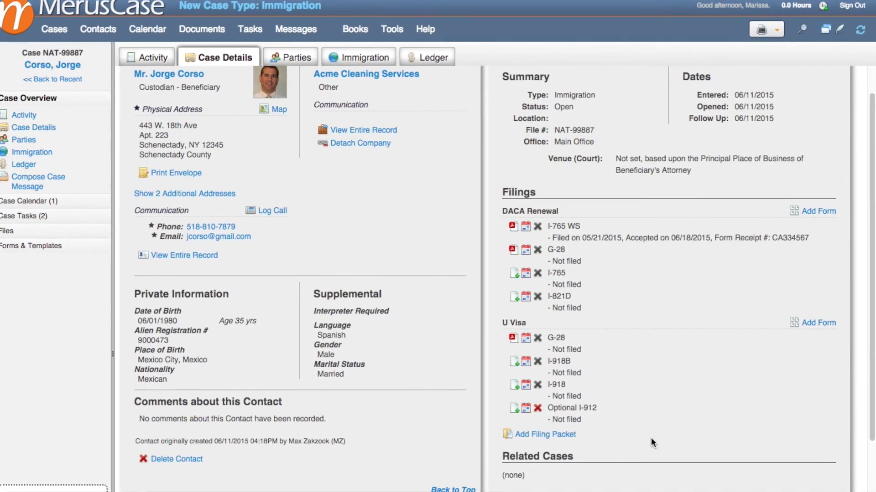
pyautogui.click(533, 435)
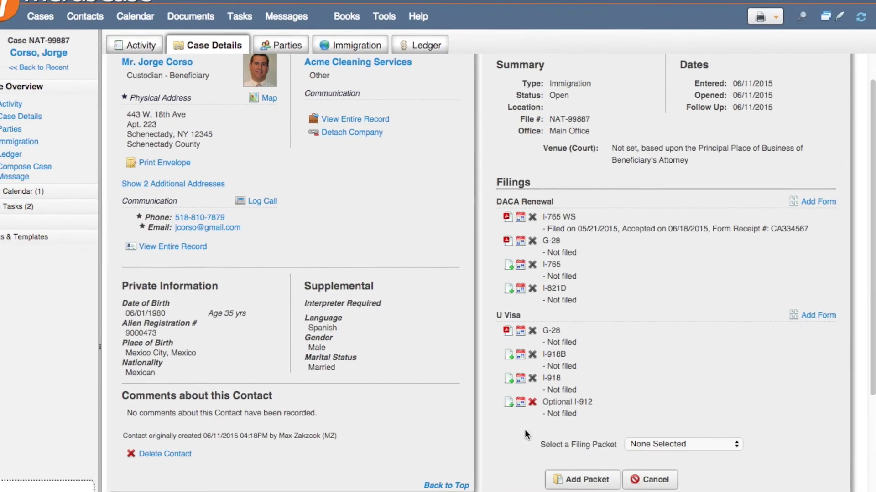
pyautogui.click(684, 443)
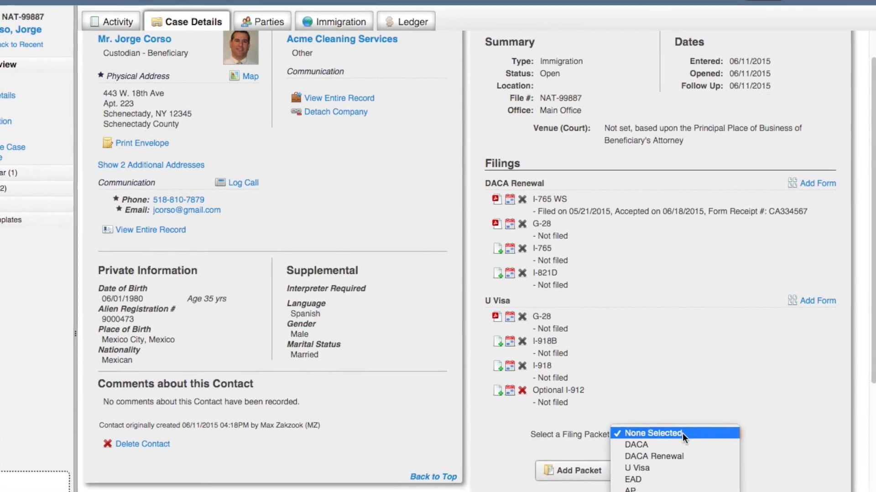
pyautogui.scroll(-5, 706, 490)
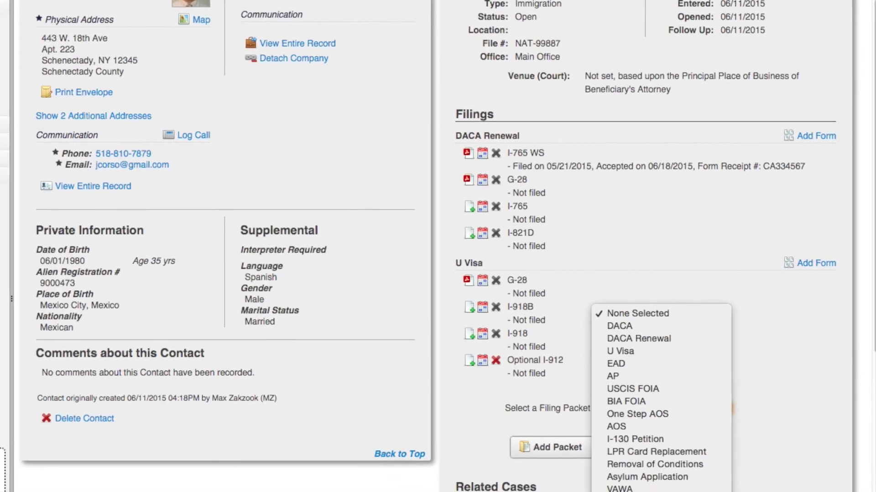
pyautogui.click(609, 485)
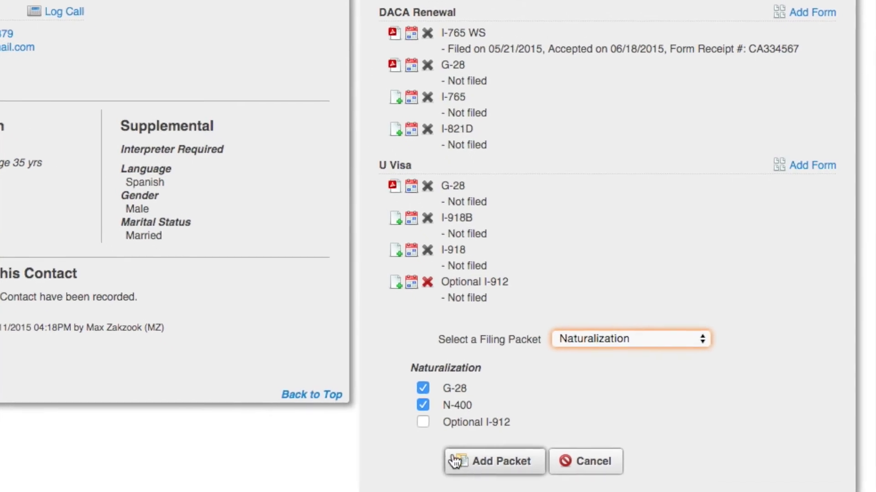
pyautogui.click(443, 438)
pyautogui.click(452, 448)
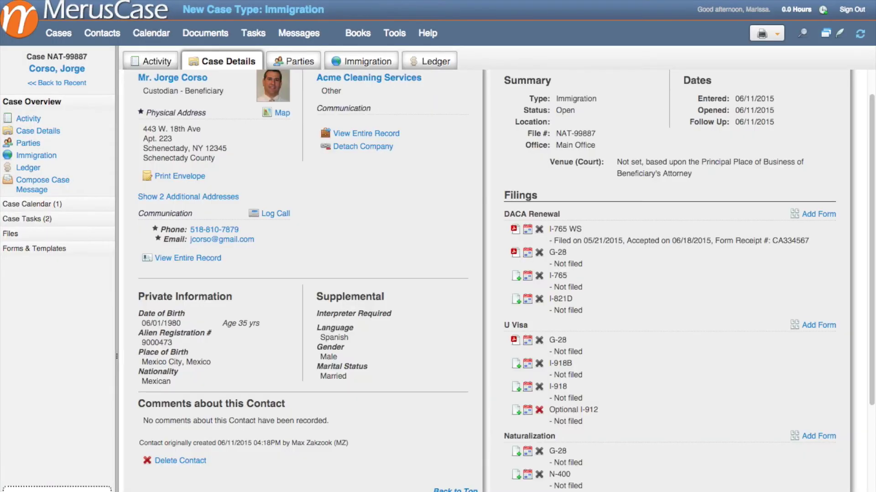
pyautogui.scroll(-1, 244, 125)
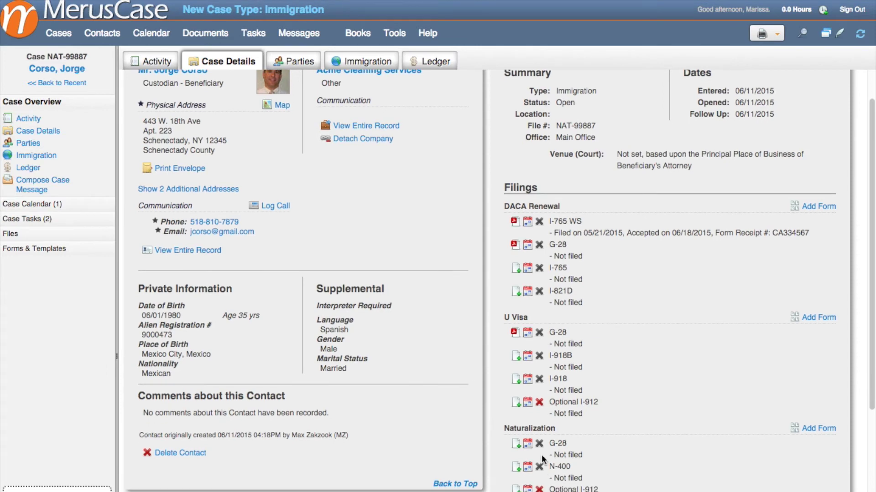
# Step: Forward the latest G 28 notice to the client with 'Finished your form.', then discard the draft
pyautogui.click(166, 66)
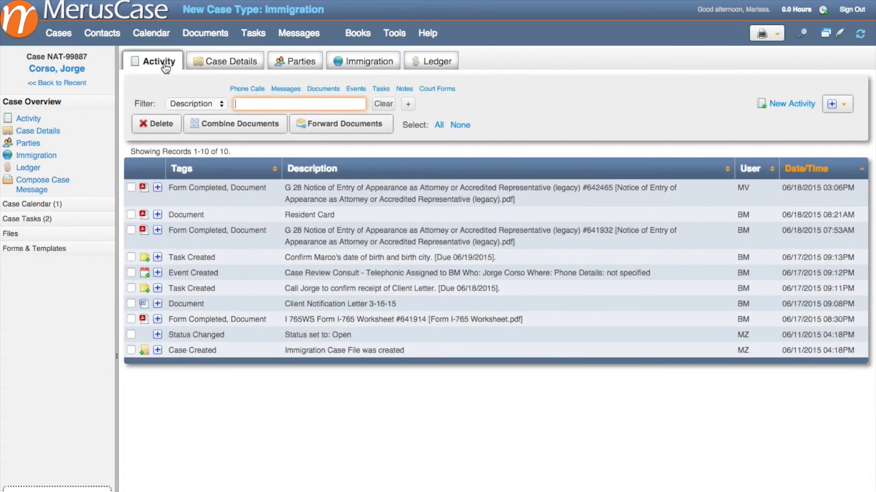
pyautogui.click(362, 201)
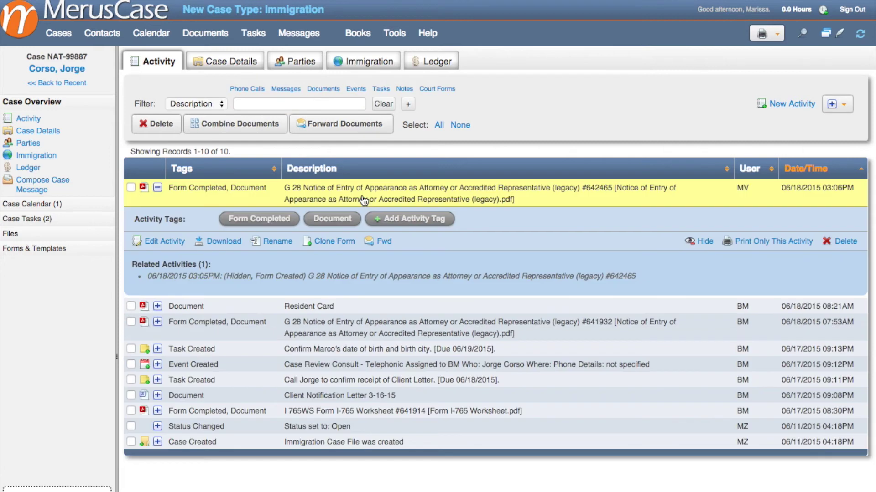
pyautogui.click(384, 242)
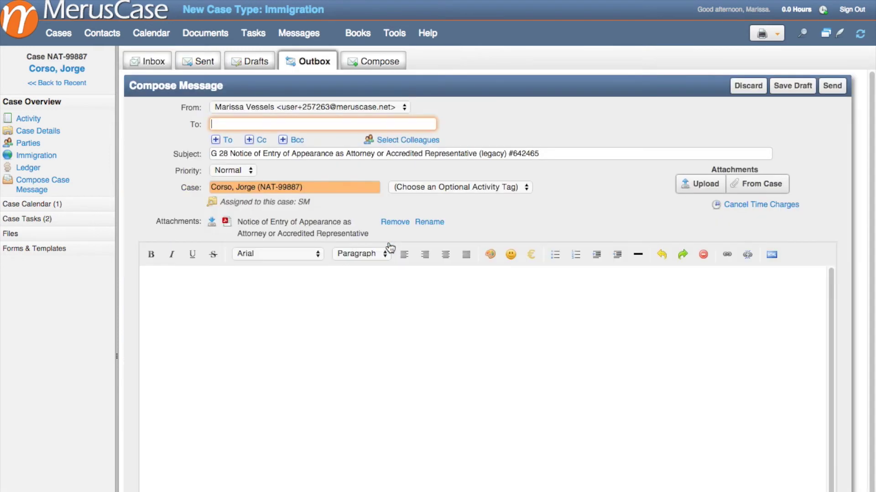
pyautogui.write('J')
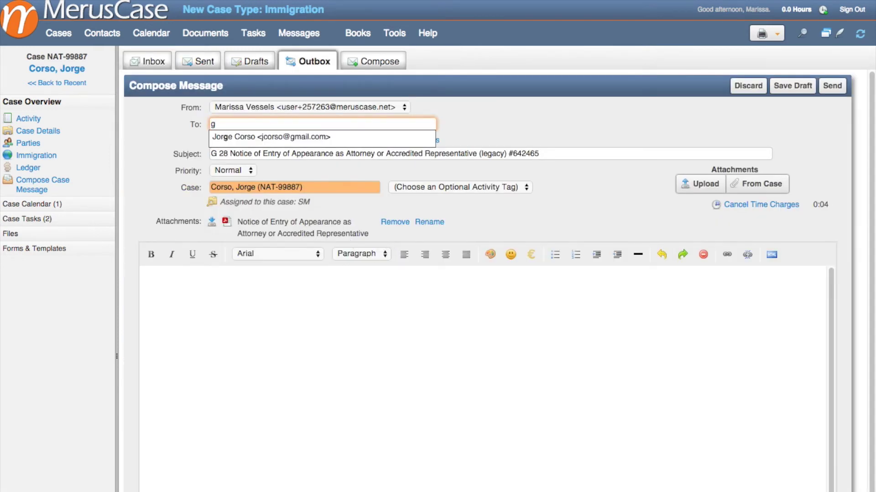
pyautogui.press('Return')
pyautogui.click(381, 355)
pyautogui.write('Finished your form.')
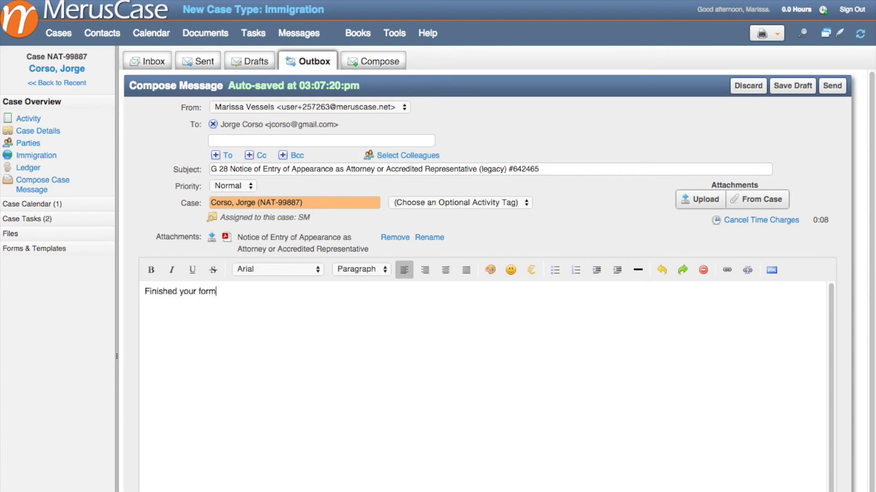
pyautogui.click(758, 92)
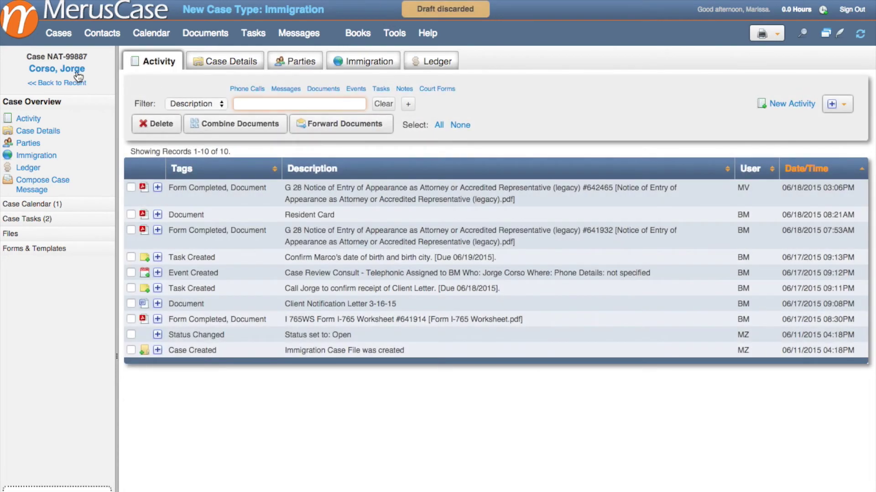
# Step: Mark the U Visa G-28 filed 06/02/2015, rejected 06/17/2015, and enter its form receipt number
pyautogui.click(78, 72)
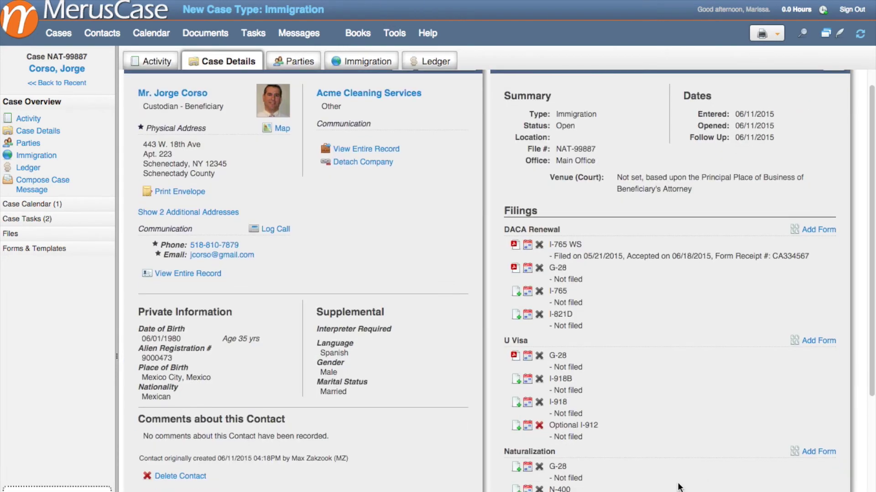
pyautogui.click(527, 360)
pyautogui.click(670, 387)
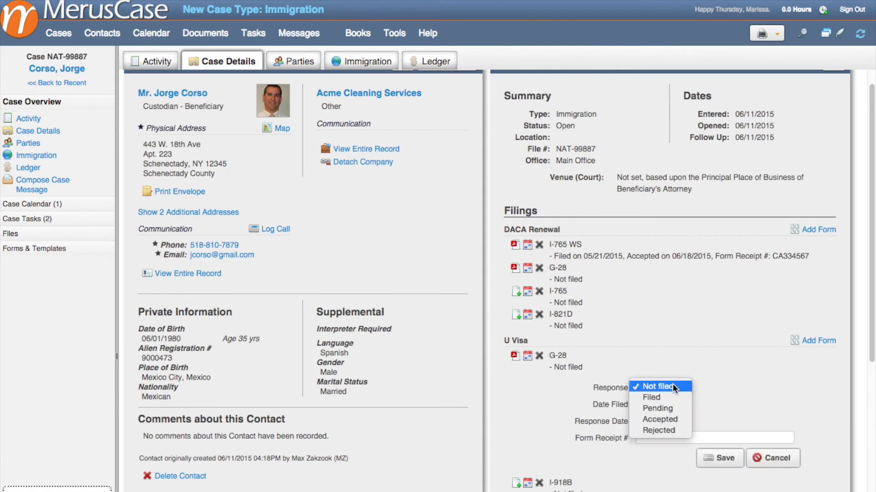
pyautogui.click(677, 429)
pyautogui.click(674, 405)
pyautogui.click(675, 450)
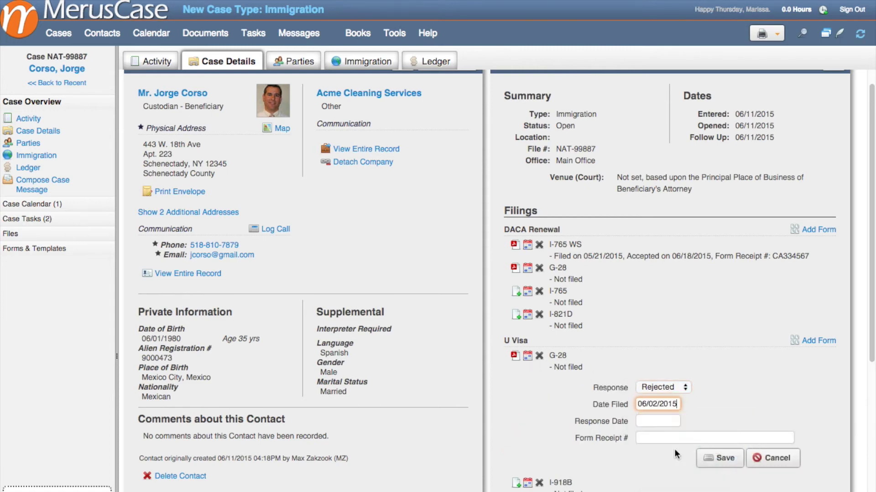
pyautogui.click(652, 420)
pyautogui.click(696, 486)
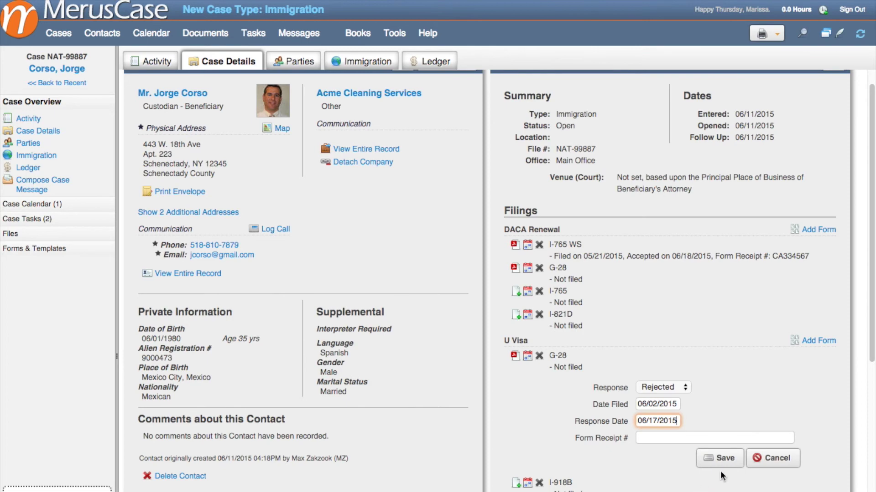
pyautogui.click(665, 438)
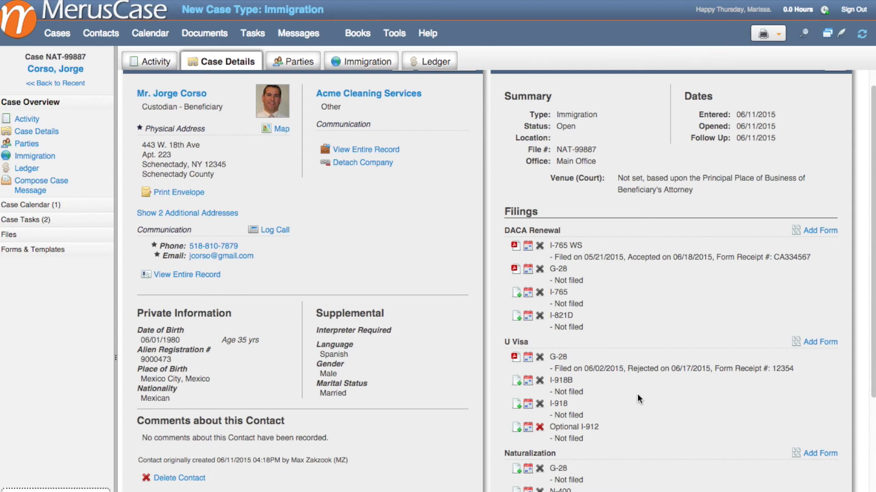
pyautogui.click(33, 250)
# Step: Filter templates by 'DACA', merge Submission_of_DACA_Approval_to_EOIR with the case, and enable Word macros
pyautogui.click(28, 205)
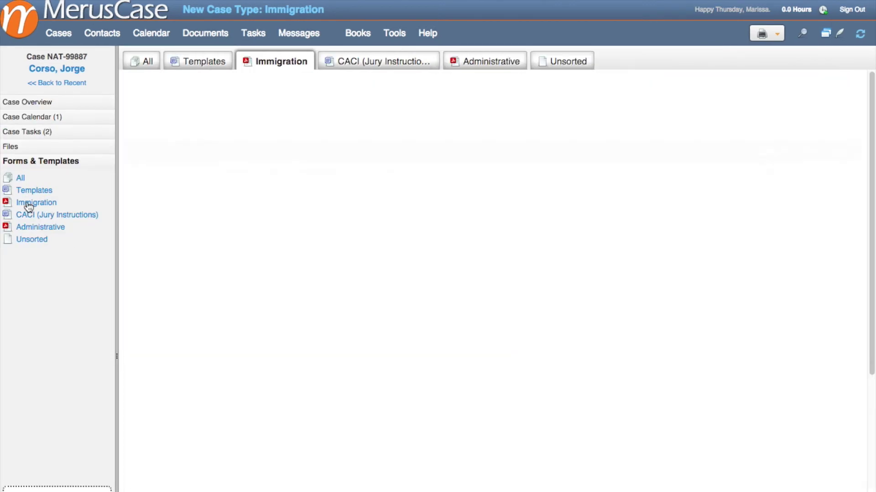
pyautogui.click(33, 191)
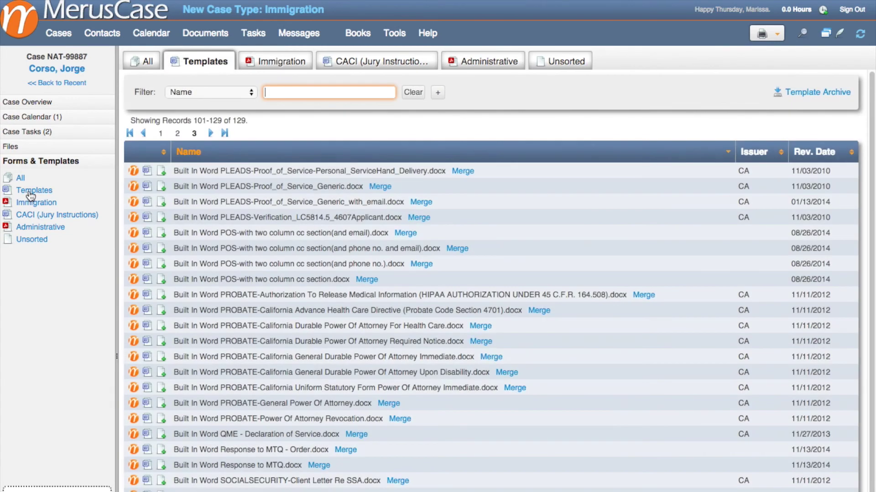
pyautogui.write('DACA')
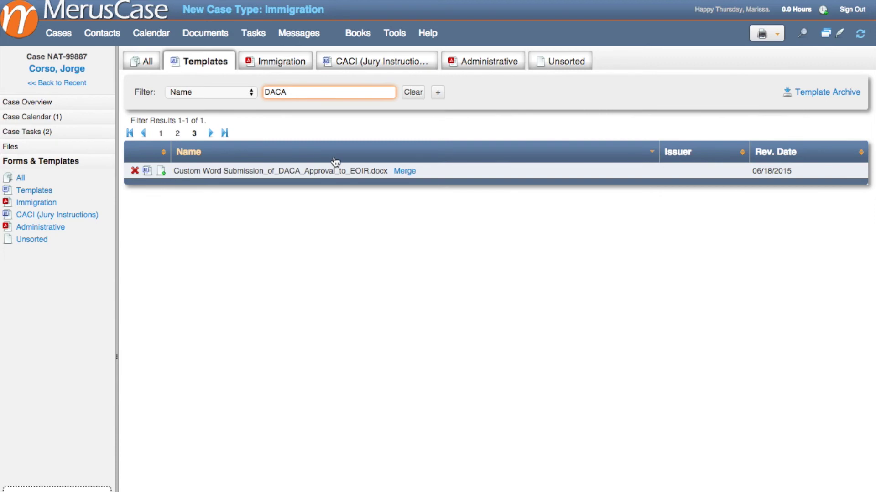
pyautogui.click(147, 171)
pyautogui.click(404, 171)
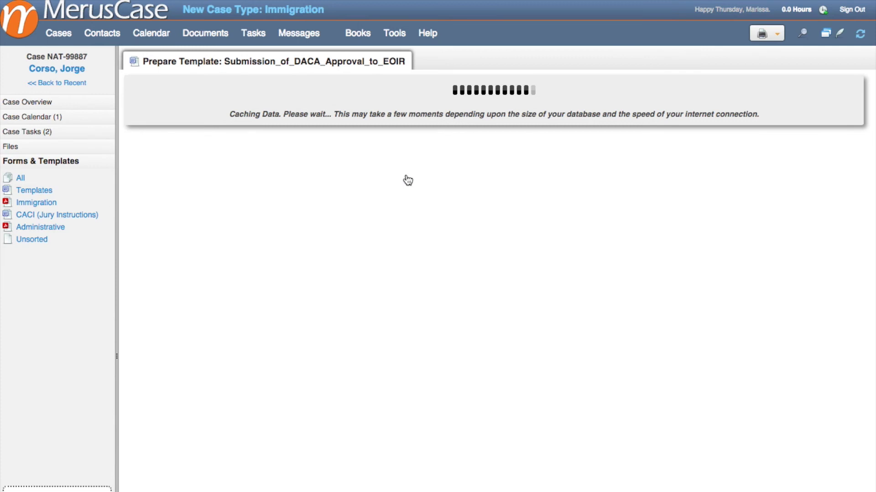
pyautogui.click(303, 319)
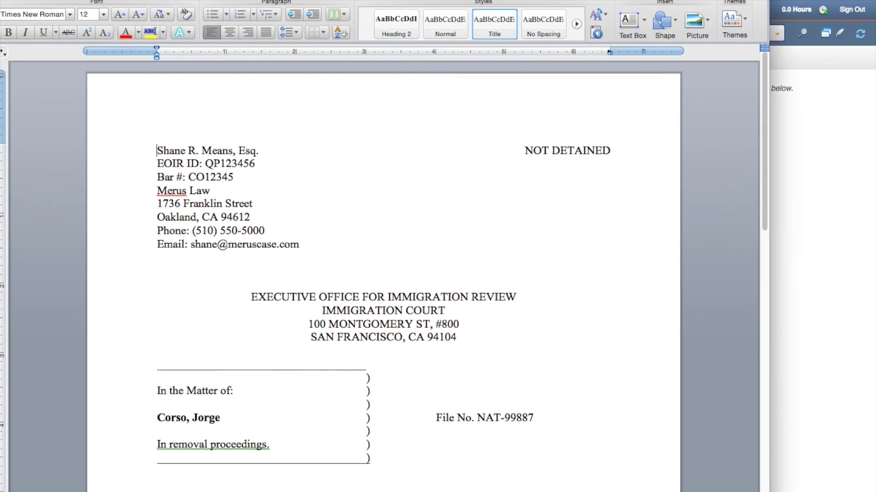
# Step: Add 'Thank you,' on a new line below the exhibit table via AutoComplete
pyautogui.click(401, 461)
pyautogui.scroll(-10, 401, 461)
pyautogui.scroll(-15, 303, 393)
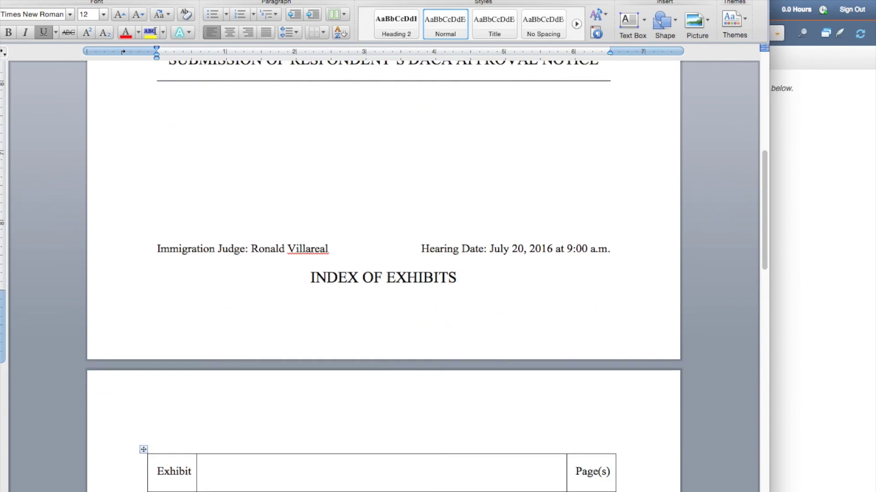
pyautogui.click(303, 393)
pyautogui.press('Return')
pyautogui.write('Thank')
pyautogui.press('Return')
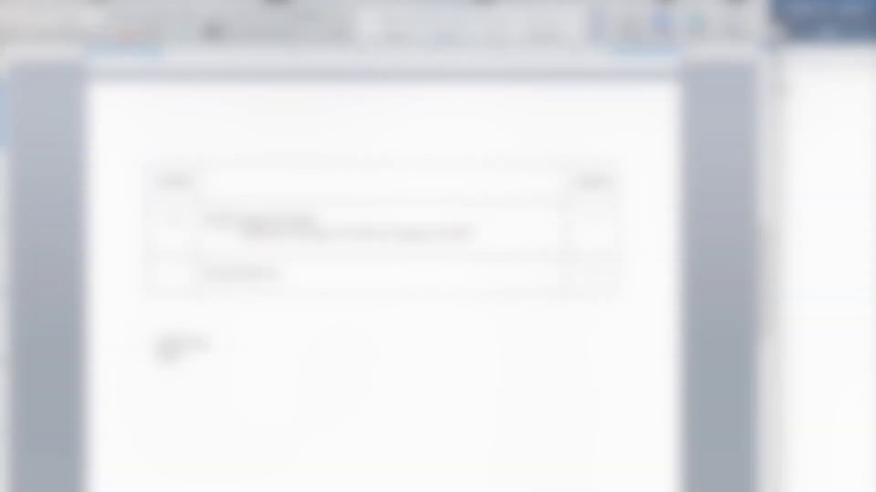